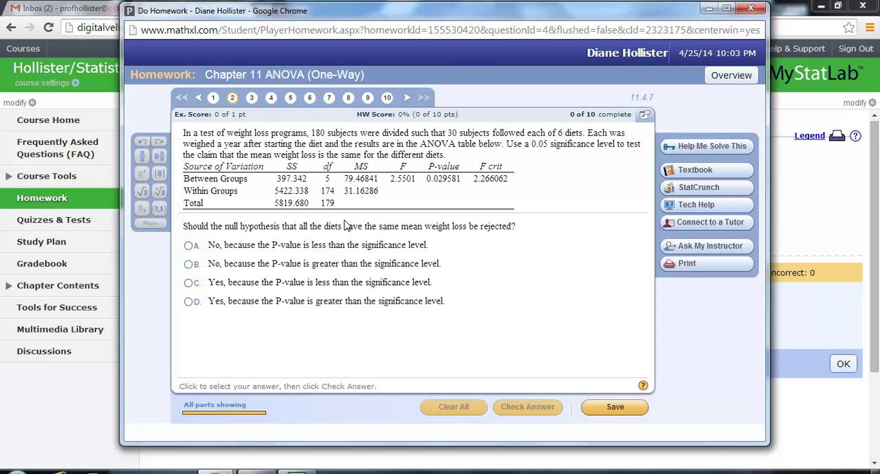
# Go through homework questions 4 and 6, and open question 6's car crash data table in StatCrunch.
pyautogui.click(271, 98)
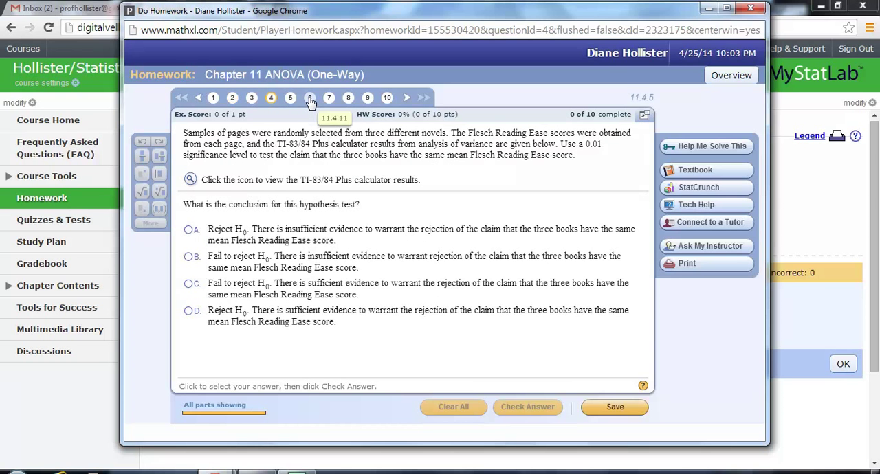
pyautogui.click(310, 99)
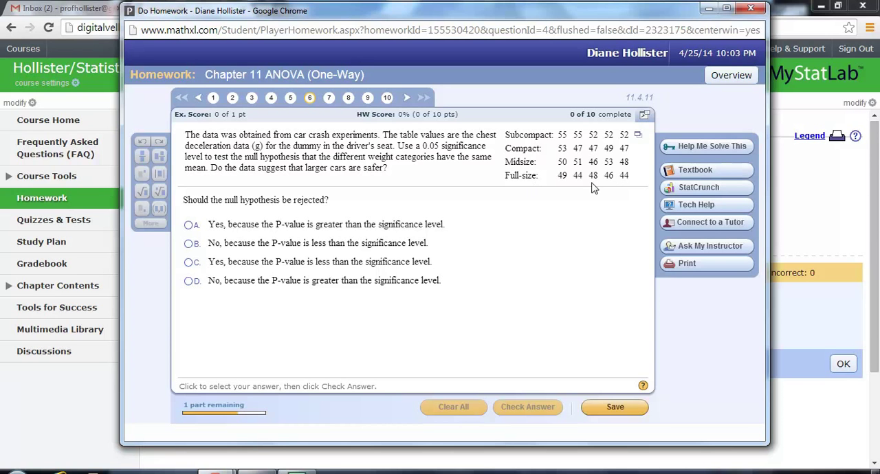
pyautogui.click(640, 137)
pyautogui.click(677, 141)
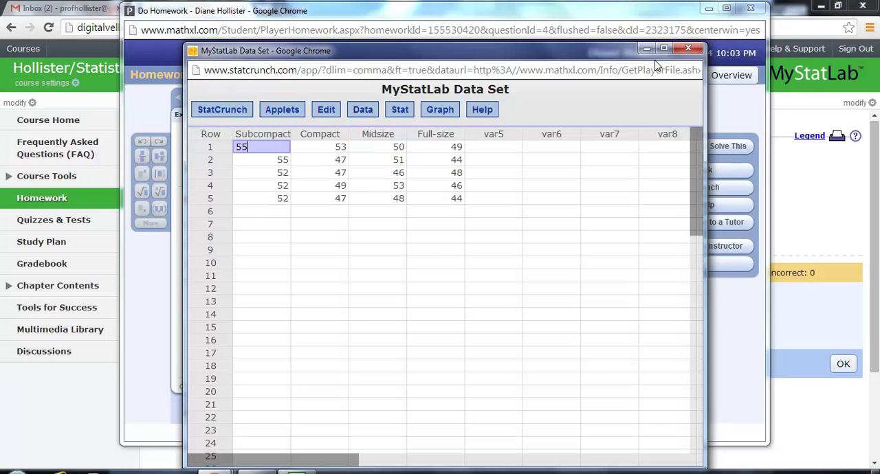
# Compute a one-way ANOVA comparing the Subcompact, Compact, Midsize and Full-size columns.
pyautogui.click(410, 112)
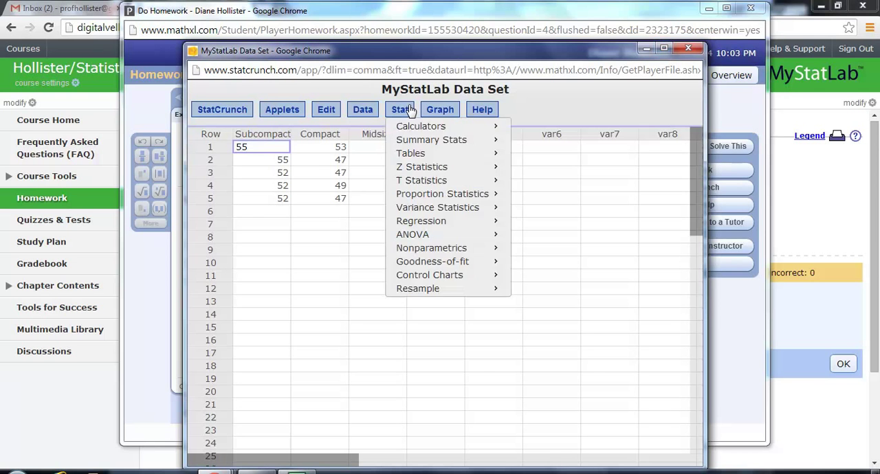
pyautogui.moveTo(439, 236)
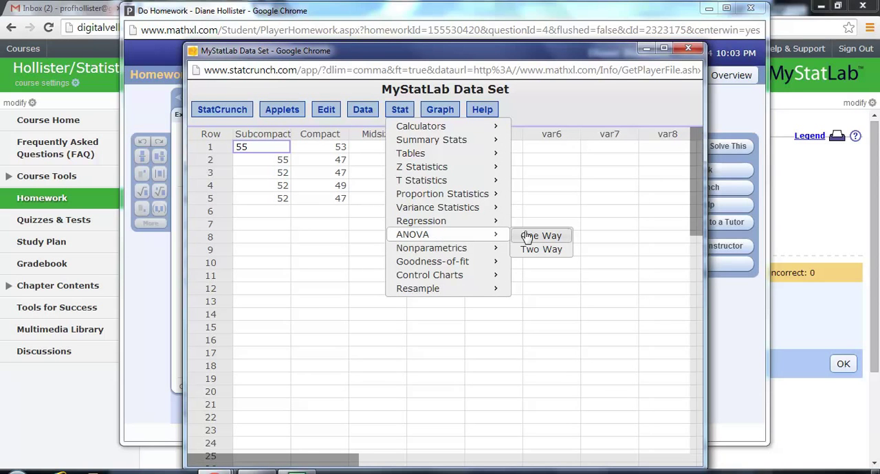
pyautogui.click(550, 237)
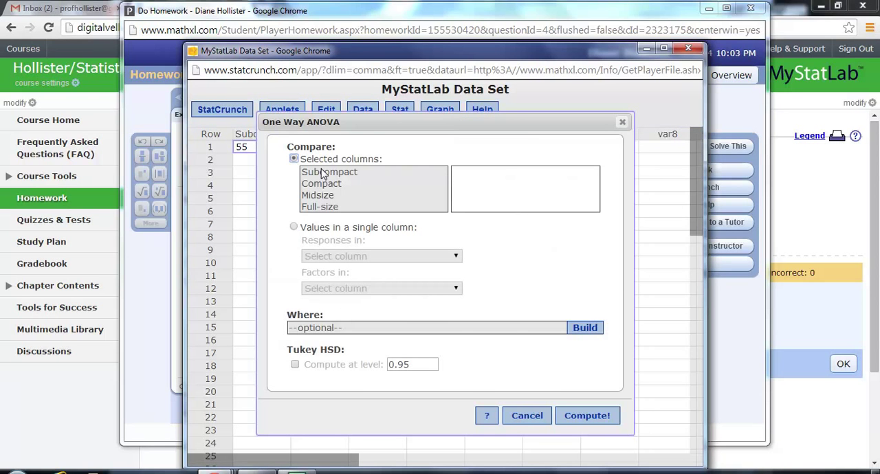
pyautogui.moveTo(324, 175); pyautogui.dragTo(324, 207)
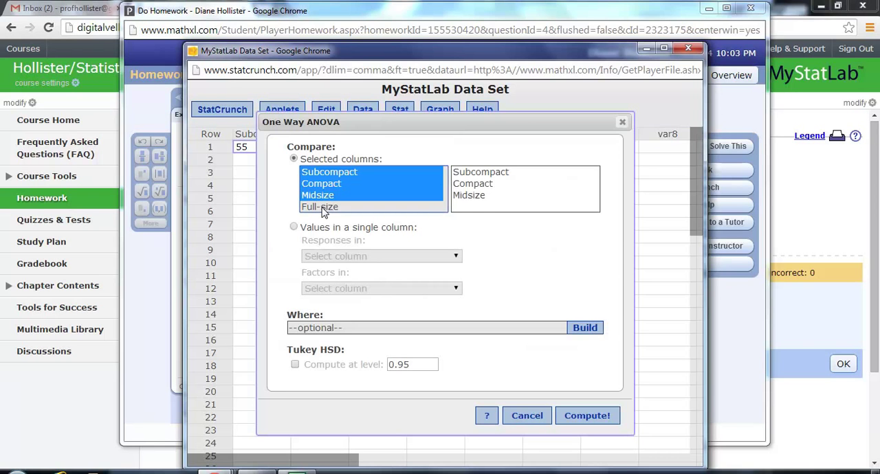
pyautogui.keyDown('shift'); pyautogui.click(323, 208); pyautogui.keyUp('shift')
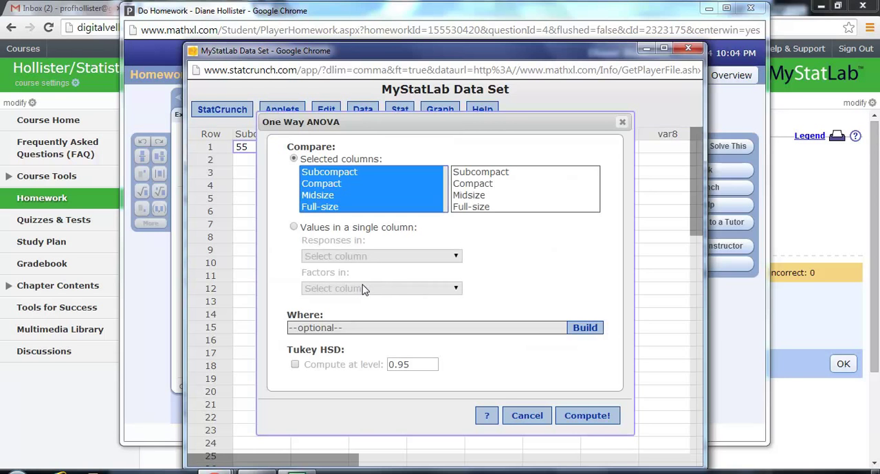
pyautogui.click(588, 416)
# Examine the F-Stat and P-value in the ANOVA results, and move the data set window down to uncover the homework question.
pyautogui.moveTo(482, 169); pyautogui.dragTo(368, 90)
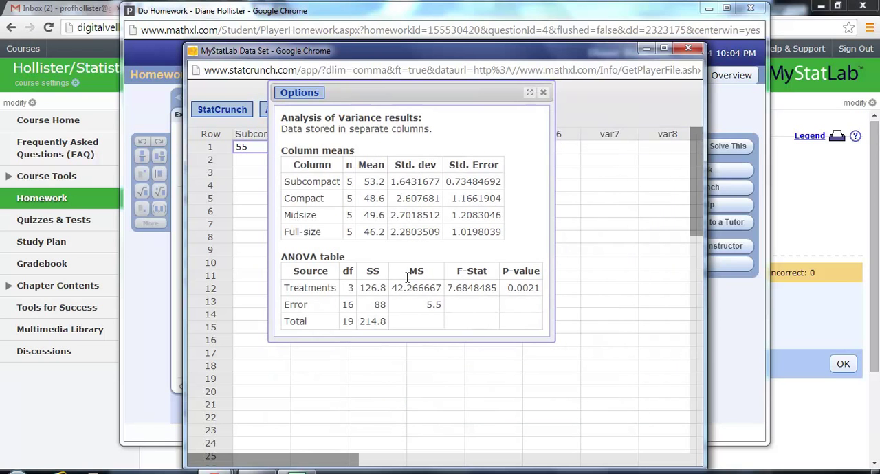
pyautogui.moveTo(448, 288); pyautogui.dragTo(544, 288)
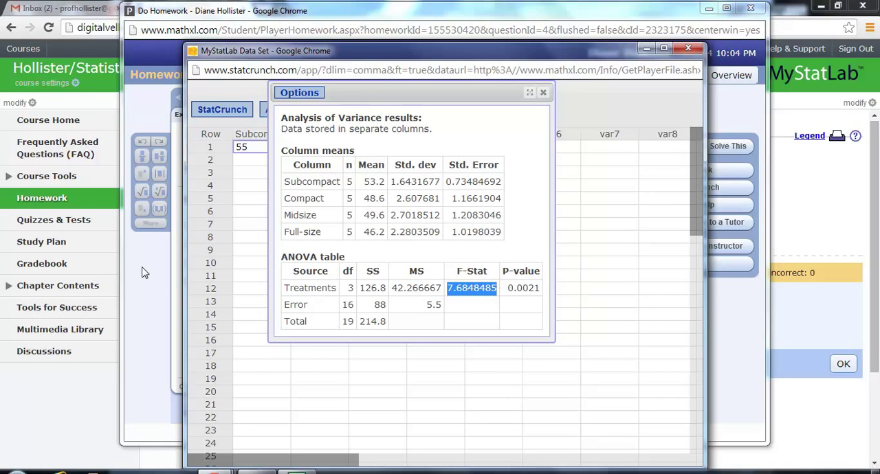
pyautogui.moveTo(445, 60); pyautogui.dragTo(453, 178)
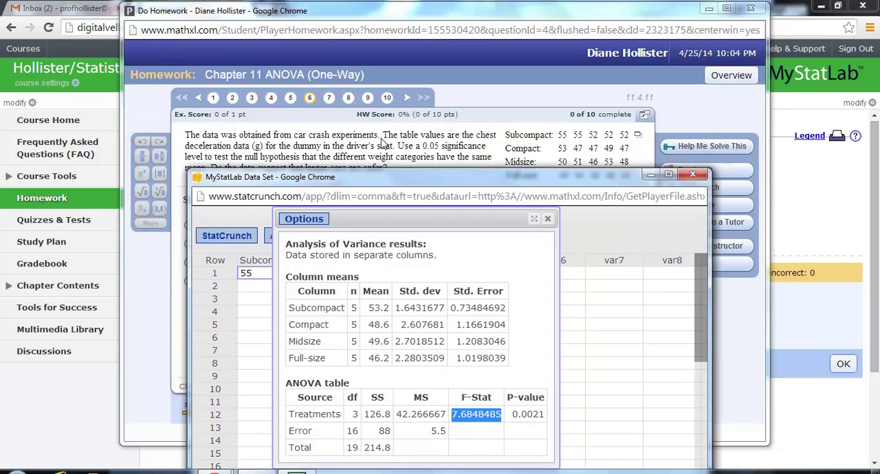
# Look through homework questions 8, 9 and 10.
pyautogui.click(349, 98)
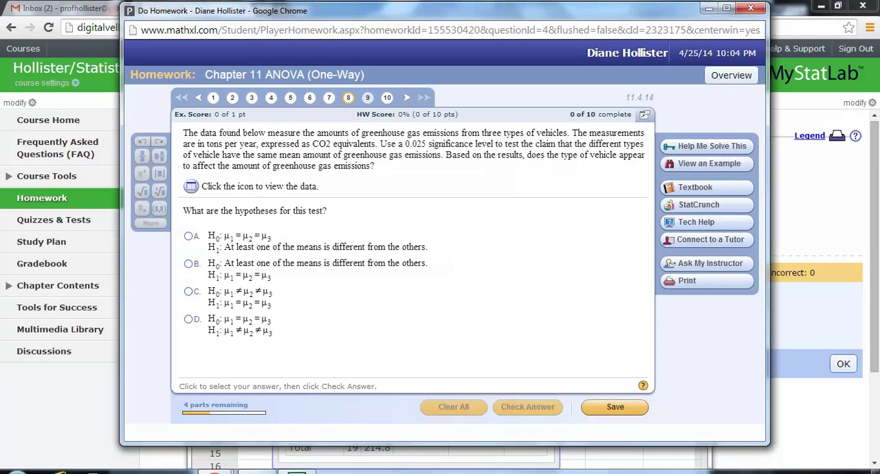
pyautogui.click(368, 98)
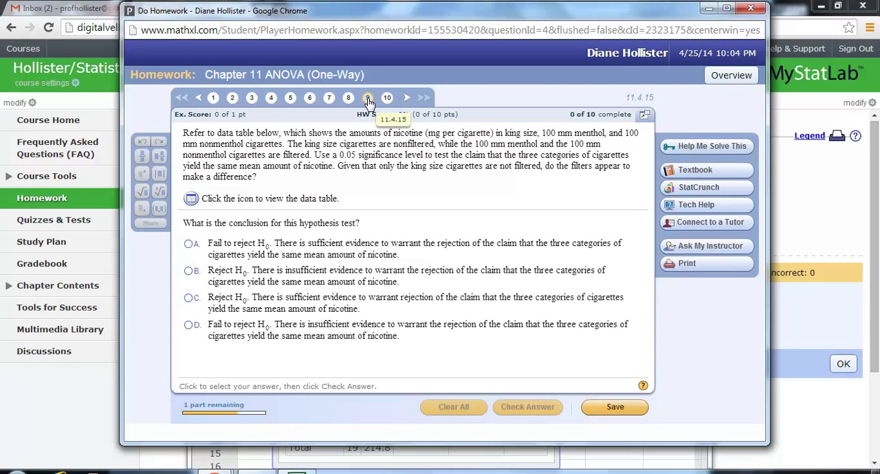
pyautogui.click(387, 99)
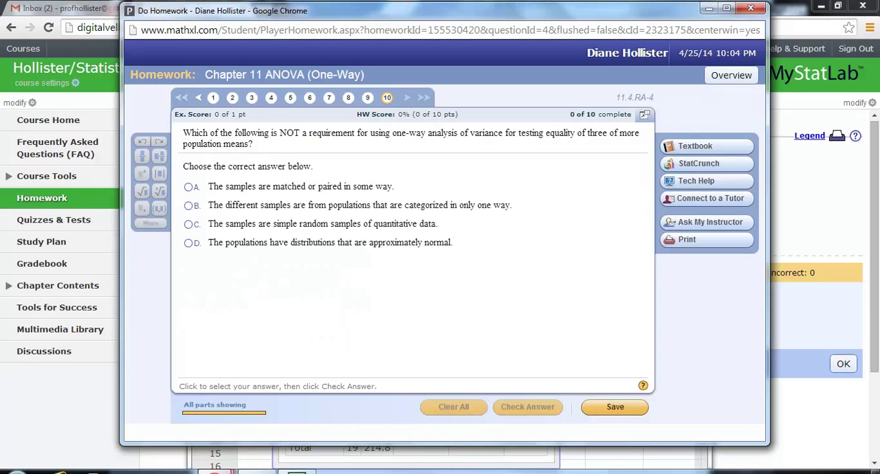
# Return to the StatCrunch data set window, maximize it and close the ANOVA results.
pyautogui.moveTo(215, 473)
pyautogui.click(363, 411)
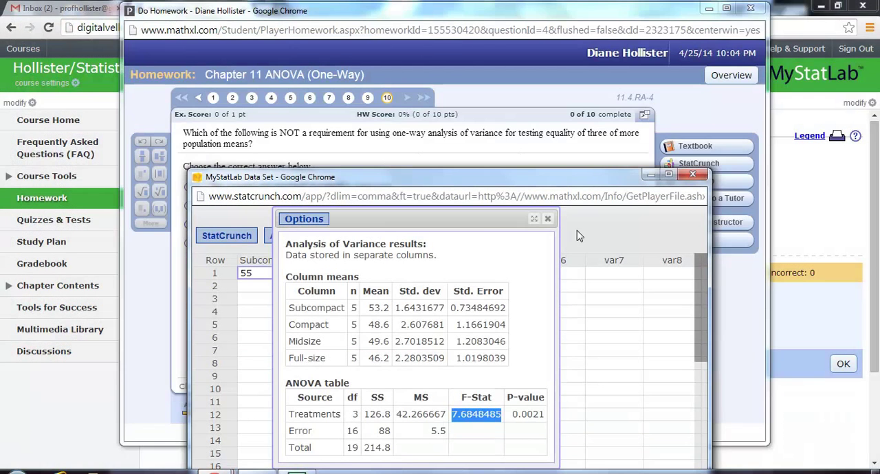
pyautogui.click(668, 174)
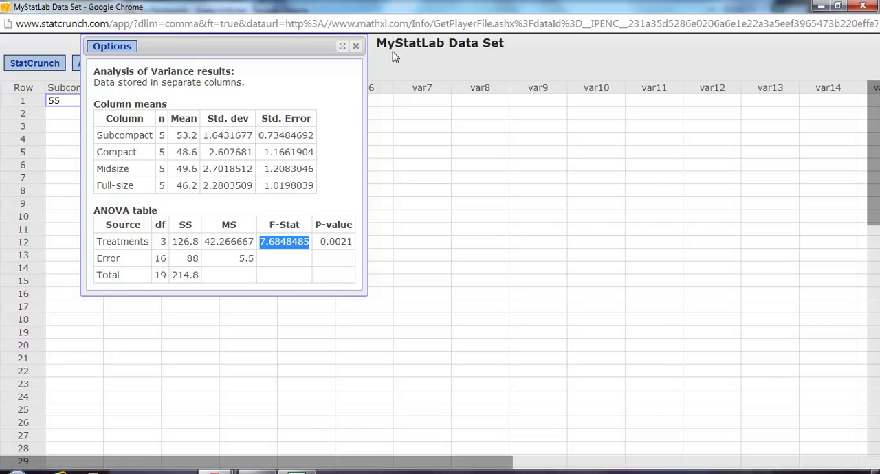
pyautogui.click(355, 46)
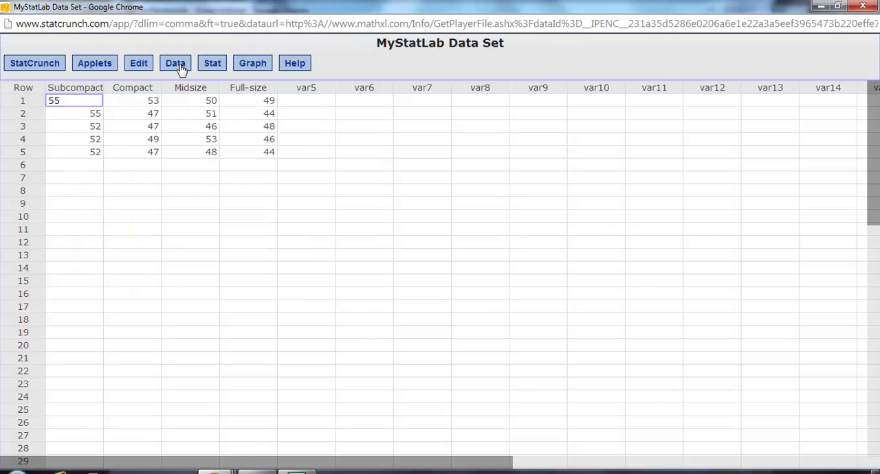
# Search the shared data sets for "hamburgers", open the fast food nutrition data set owned by statcrunch, and close the mail inbox tab.
pyautogui.click(178, 63)
pyautogui.moveTo(264, 80)
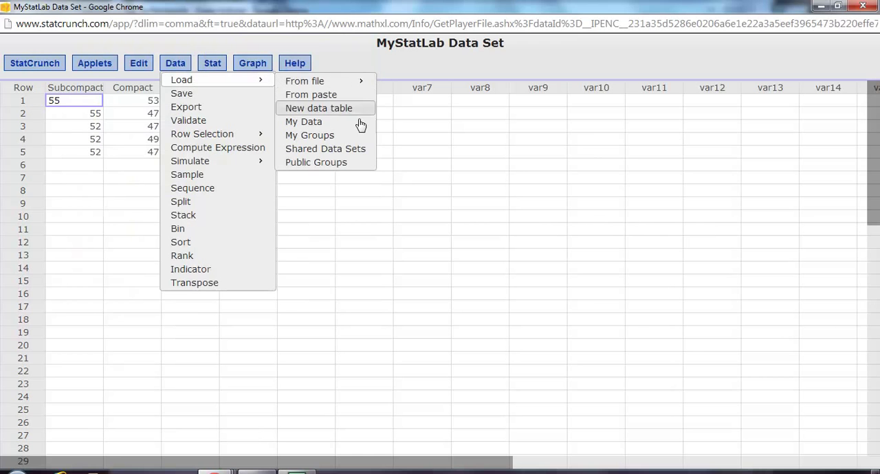
pyautogui.click(325, 148)
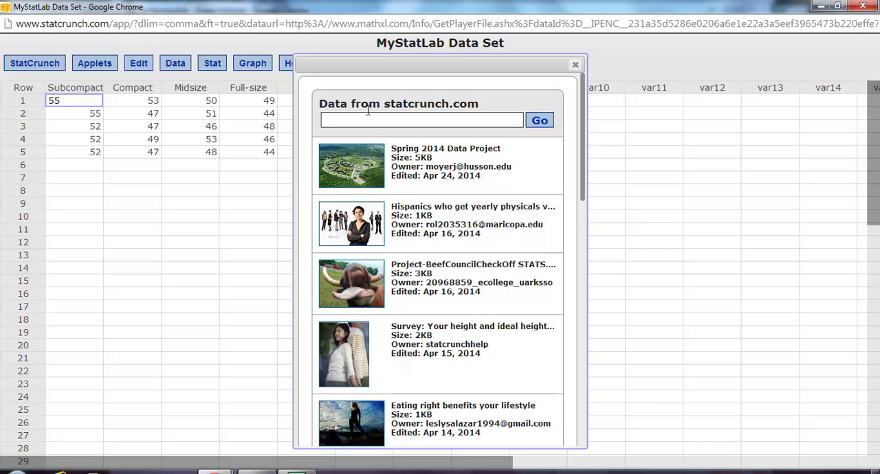
pyautogui.click(355, 122)
pyautogui.write('hamburgers')
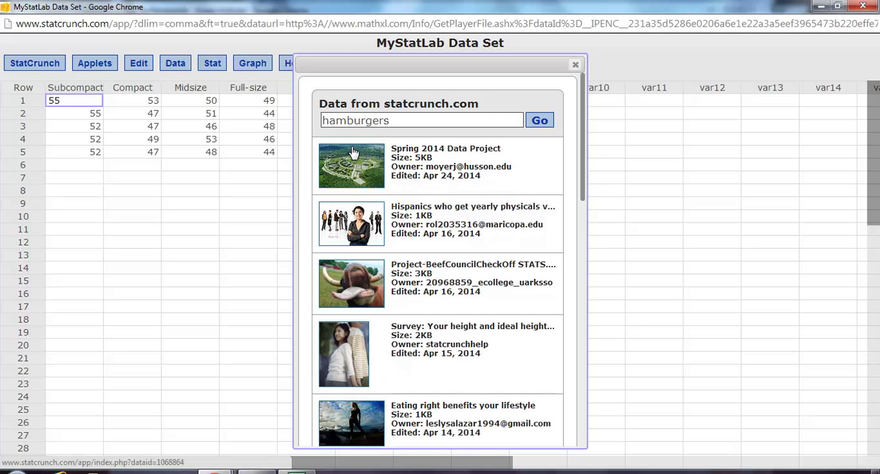
pyautogui.click(540, 121)
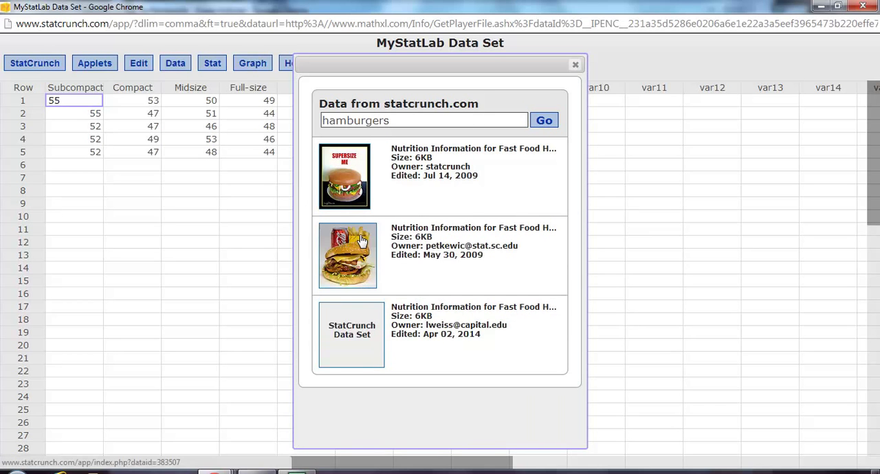
pyautogui.click(329, 160)
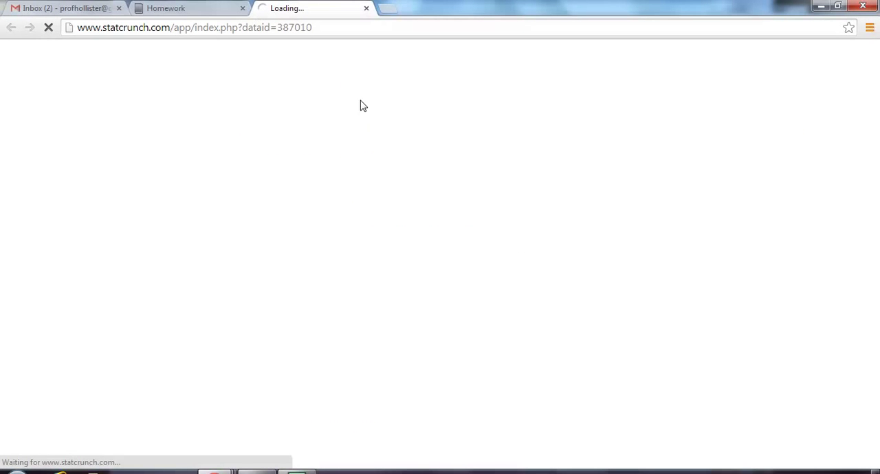
pyautogui.click(119, 9)
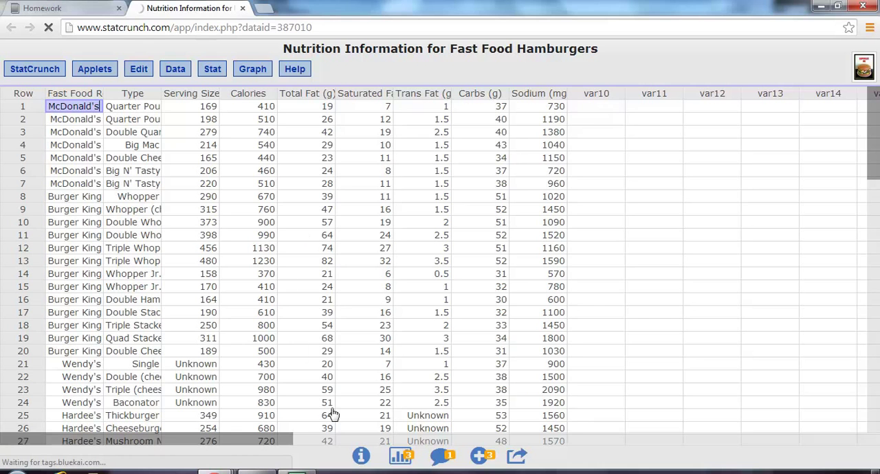
# Compute a one-way ANOVA on values in a single column, with responses in Total Fat (g) and factors in Fast Food Restaurant.
pyautogui.click(213, 70)
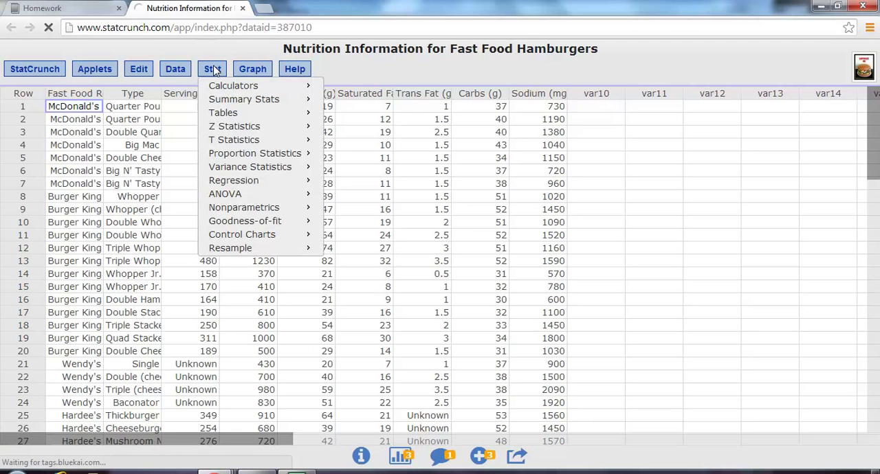
pyautogui.moveTo(232, 195)
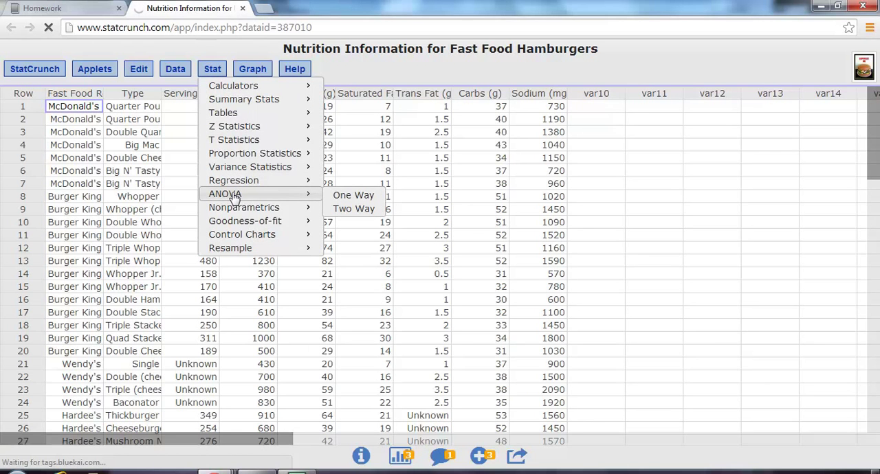
pyautogui.click(351, 196)
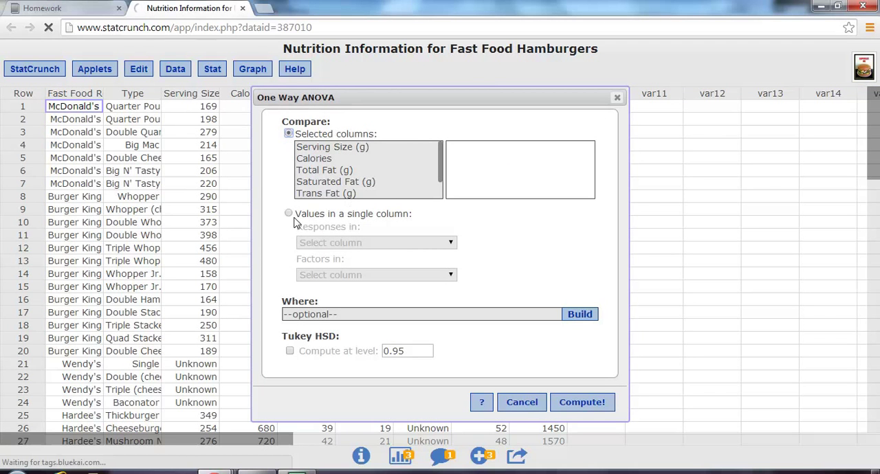
pyautogui.click(290, 216)
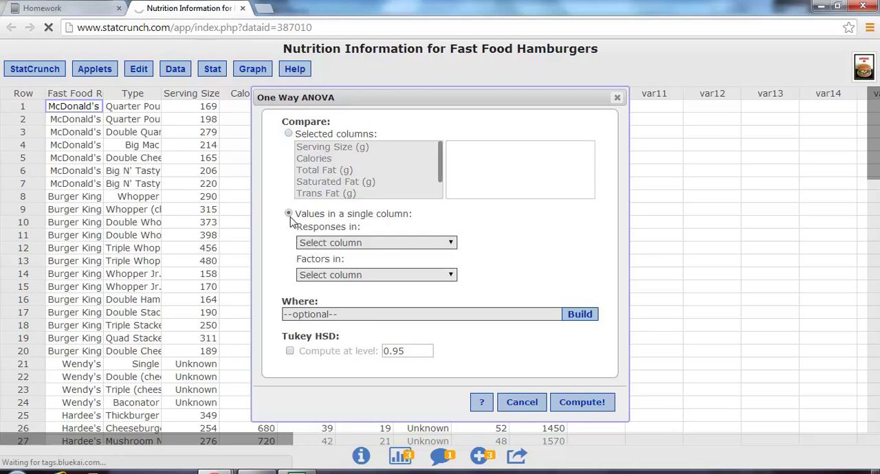
pyautogui.click(380, 246)
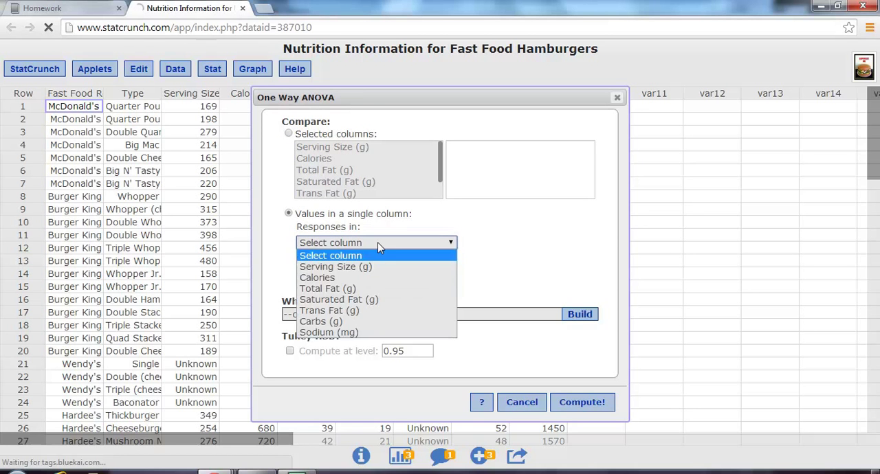
pyautogui.click(375, 291)
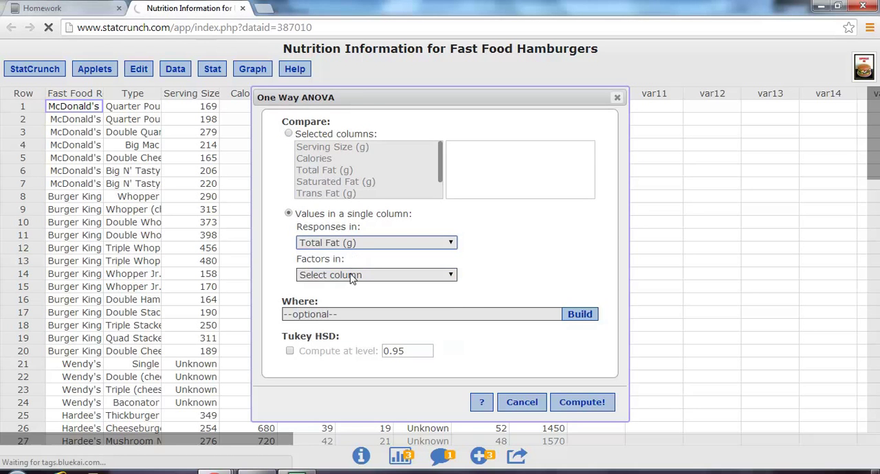
pyautogui.click(350, 275)
pyautogui.click(353, 300)
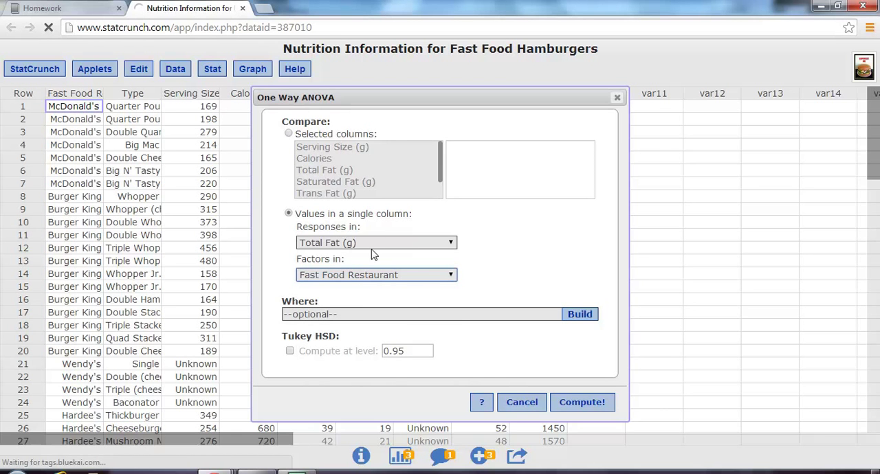
pyautogui.moveTo(399, 100); pyautogui.dragTo(463, 69)
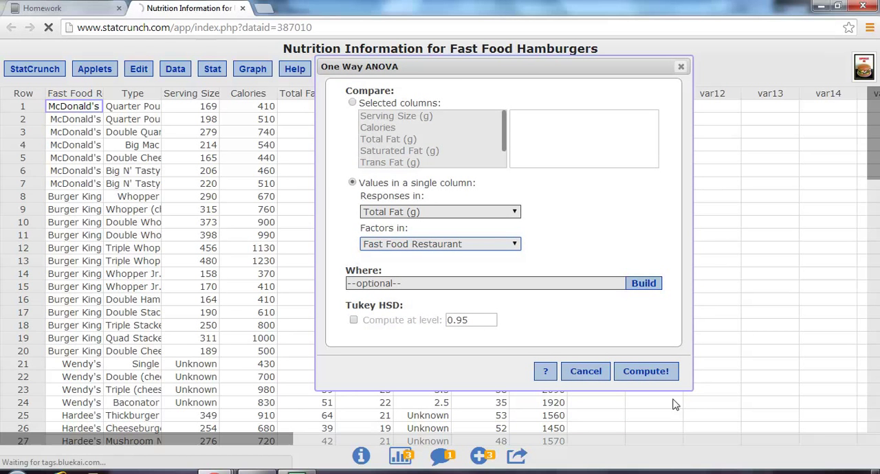
pyautogui.click(642, 373)
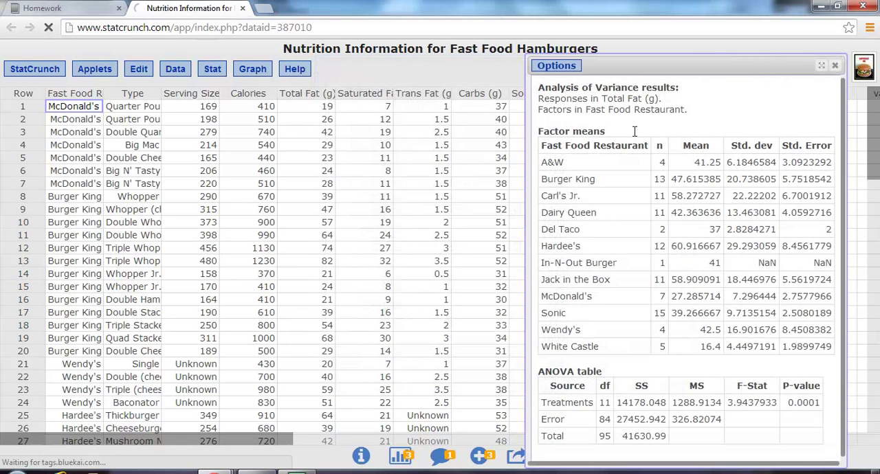
# Move the ANOVA results over the data table and examine the F-Stat and P-value for the treatments.
pyautogui.moveTo(630, 67); pyautogui.dragTo(293, 53)
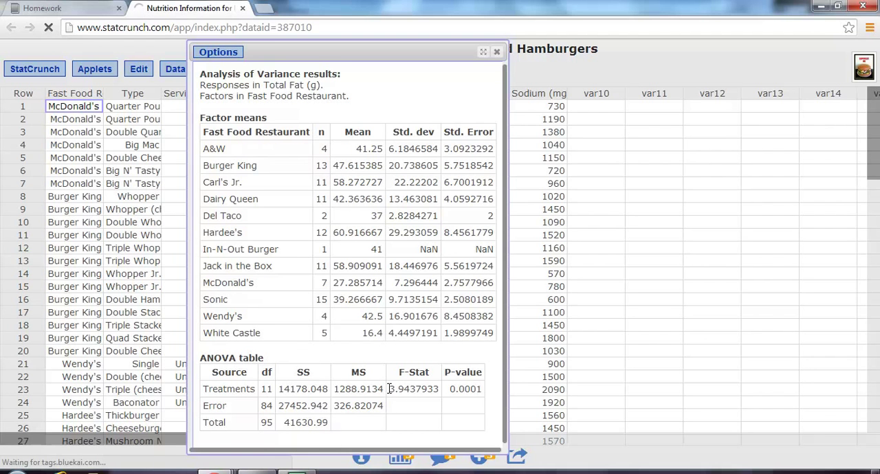
pyautogui.moveTo(389, 389); pyautogui.dragTo(439, 389)
pyautogui.click(462, 389)
pyautogui.doubleClick(462, 389)
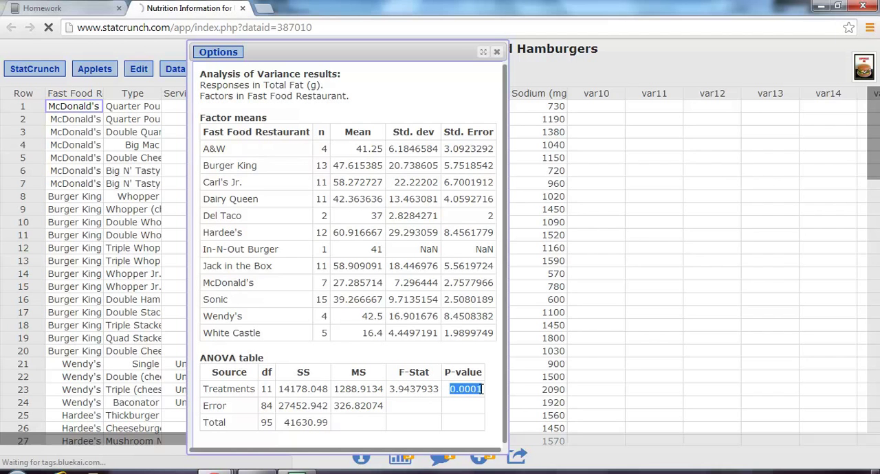